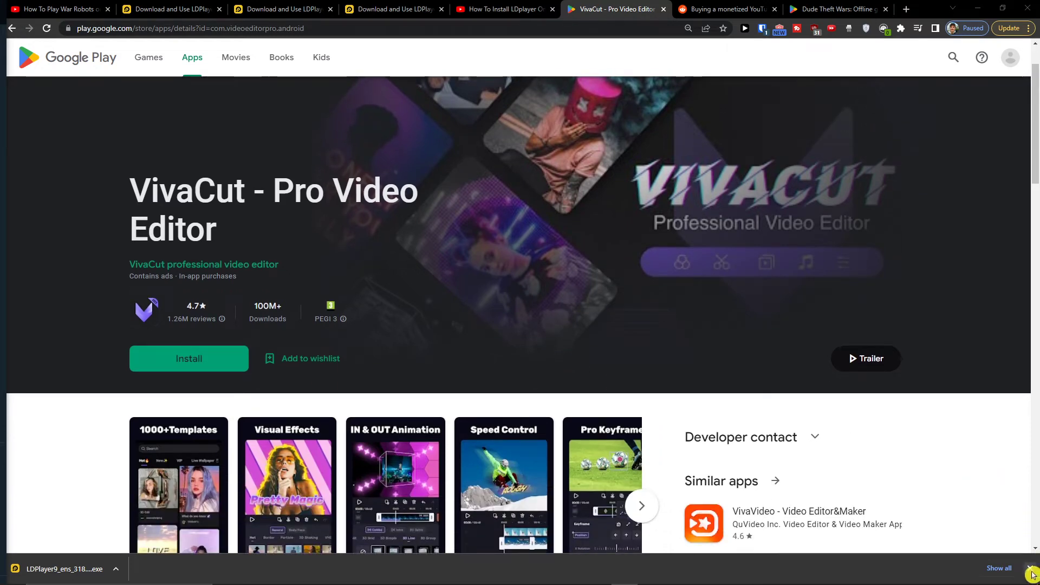
Close Chrome's downloads bar and bring up the YouTube video with the description links
{"action": "left_click", "coordinate": [1031, 569]}
{"action": "scroll", "coordinate": [968, 494], "scroll_direction": "down", "scroll_amount": 1}
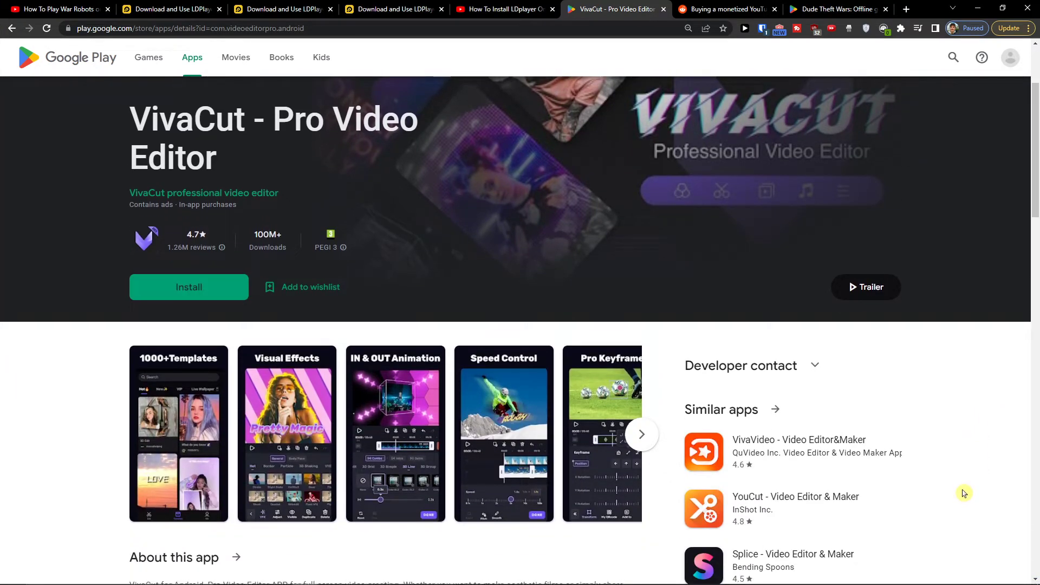
{"action": "scroll", "coordinate": [964, 494], "scroll_direction": "up", "scroll_amount": 1}
{"action": "scroll", "coordinate": [963, 493], "scroll_direction": "down", "scroll_amount": 1}
{"action": "scroll", "coordinate": [959, 495], "scroll_direction": "up", "scroll_amount": 2}
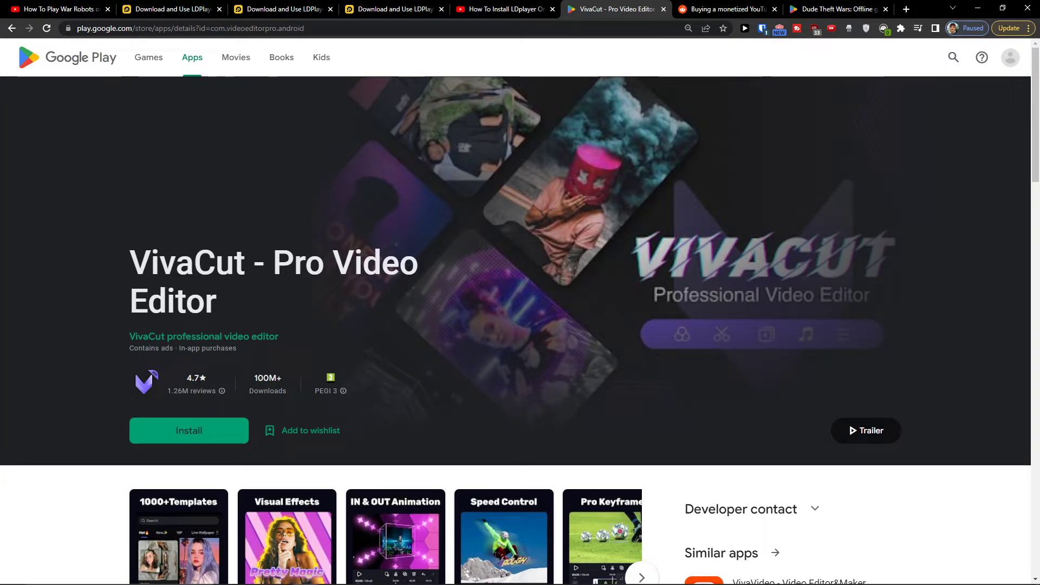
{"action": "left_click", "coordinate": [112, 6]}
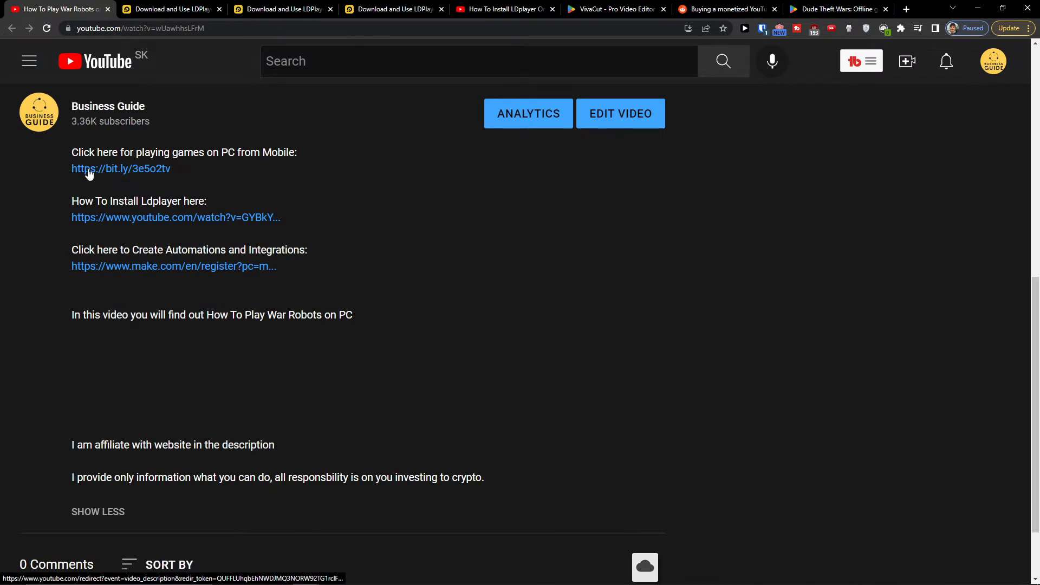
Follow the description's bit.ly link to the LDPlayer site and download LDPlayer 9
{"action": "left_click", "coordinate": [90, 172]}
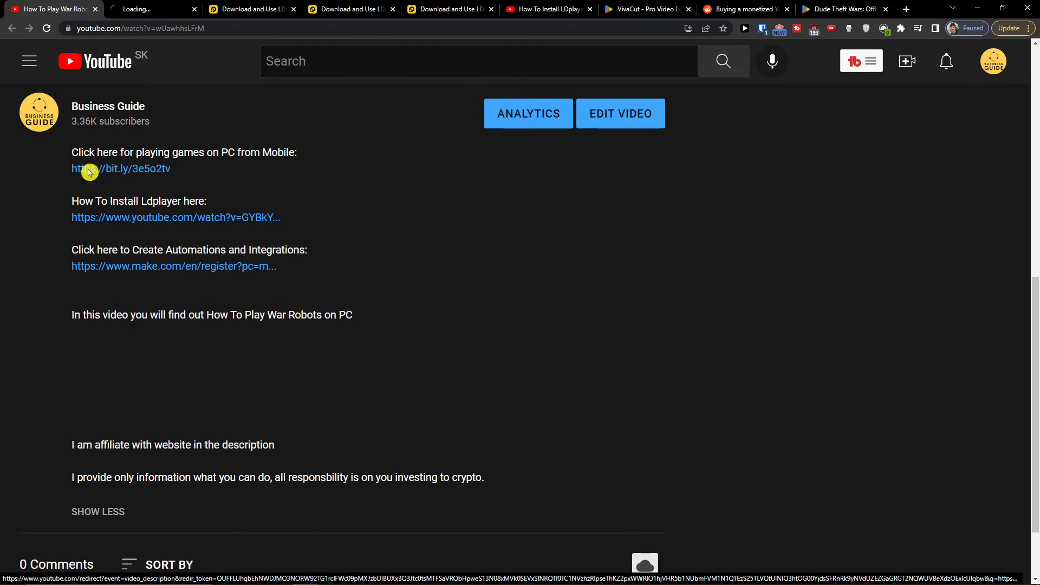
{"action": "left_click", "coordinate": [146, 9]}
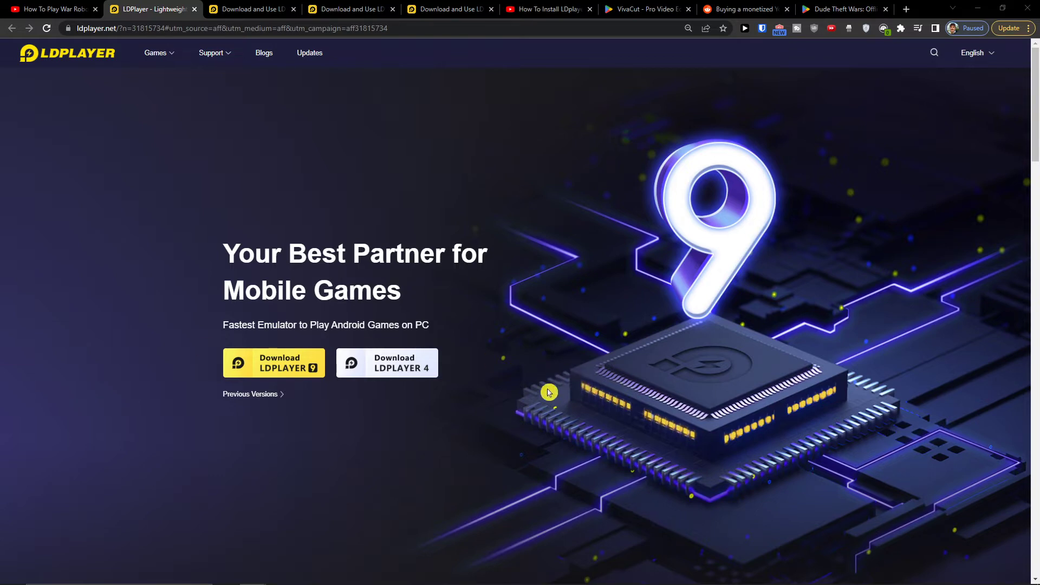
{"action": "left_click", "coordinate": [309, 371]}
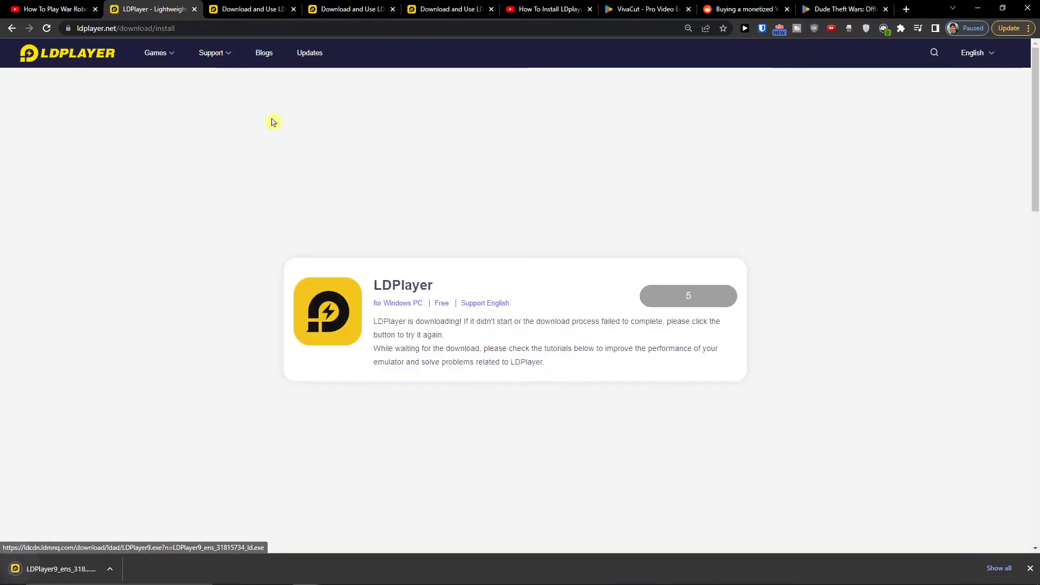
Play the How To Install LDplayer tutorial from the start, then skip ahead to the LDPlayer launch
{"action": "left_click", "coordinate": [573, 7]}
{"action": "left_click", "coordinate": [32, 434]}
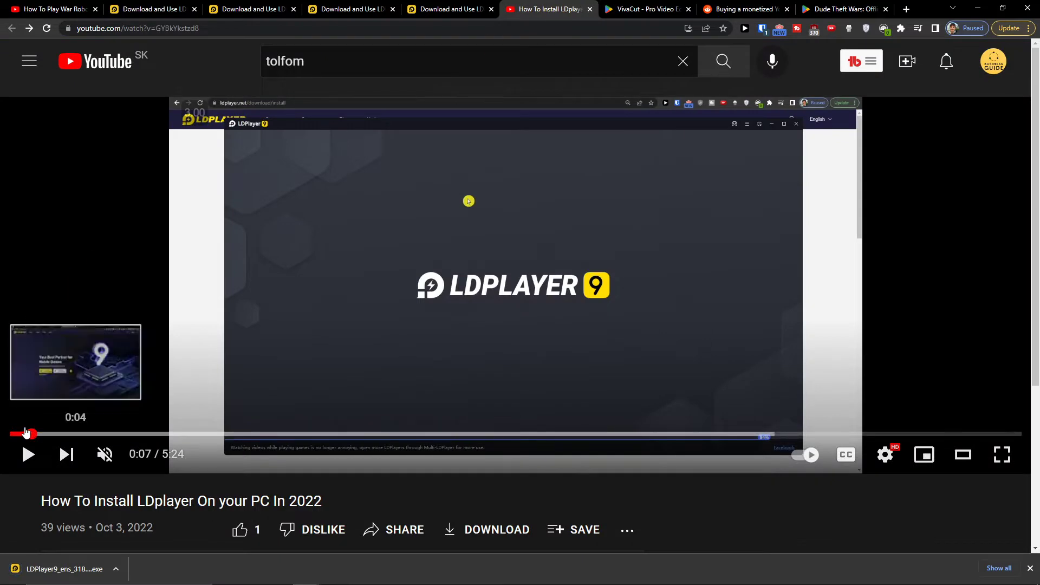
{"action": "left_click", "coordinate": [147, 361]}
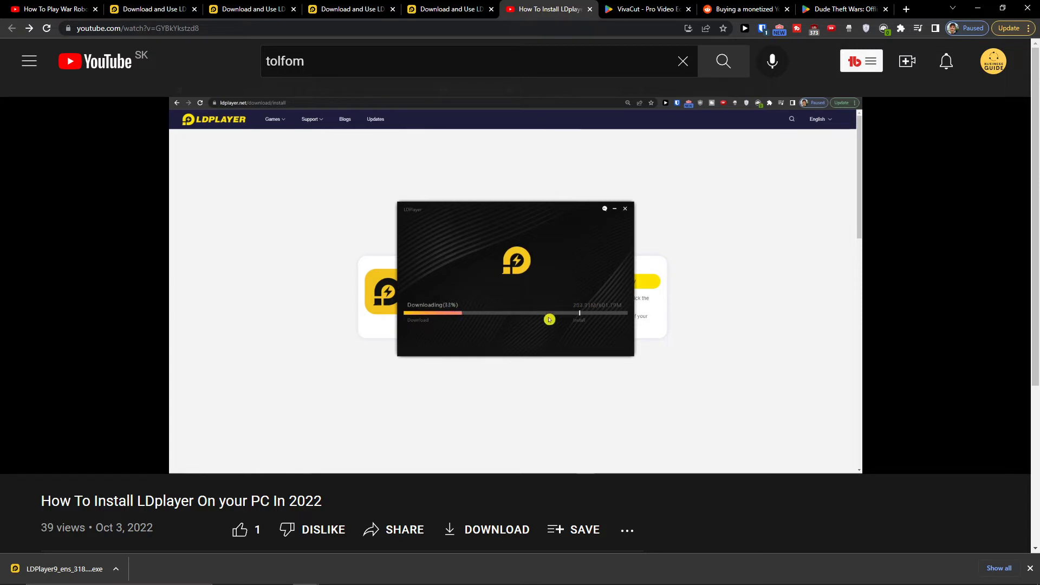
{"action": "scroll", "coordinate": [520, 325], "scroll_direction": "down", "scroll_amount": 2}
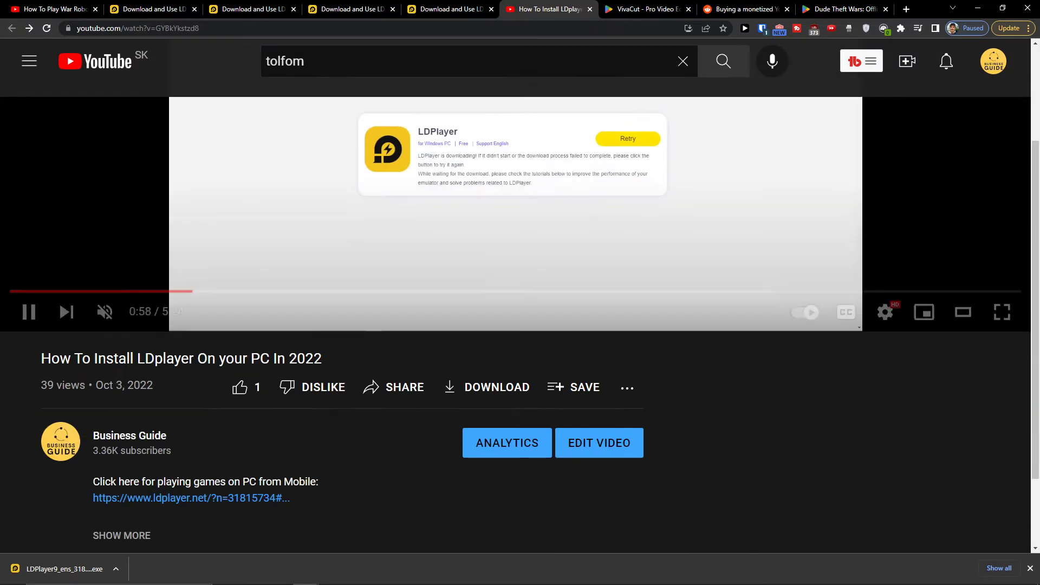
{"action": "scroll", "coordinate": [279, 509], "scroll_direction": "up", "scroll_amount": 2}
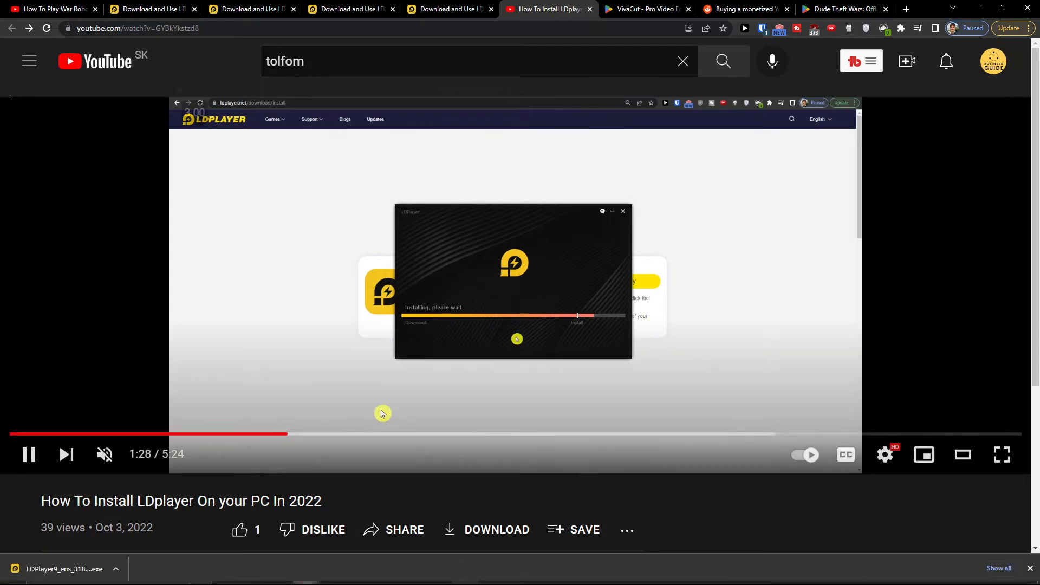
{"action": "left_click", "coordinate": [336, 433]}
{"action": "left_click", "coordinate": [447, 434]}
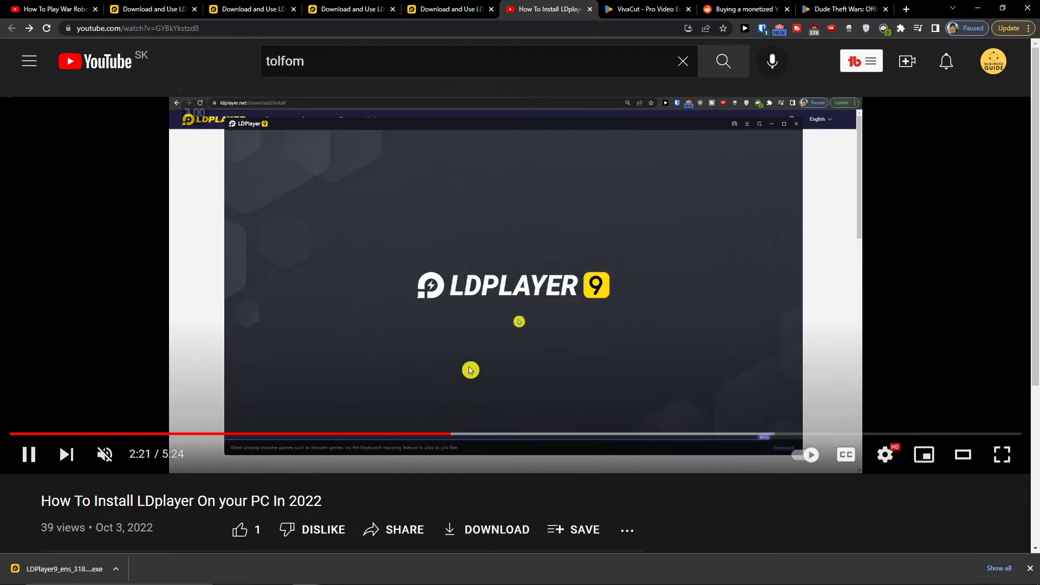
Pause the tutorial, open the emulator's Play Store from System Apps, and search for 'vivacut'
{"action": "key", "text": "space"}
{"action": "left_click", "coordinate": [704, 574]}
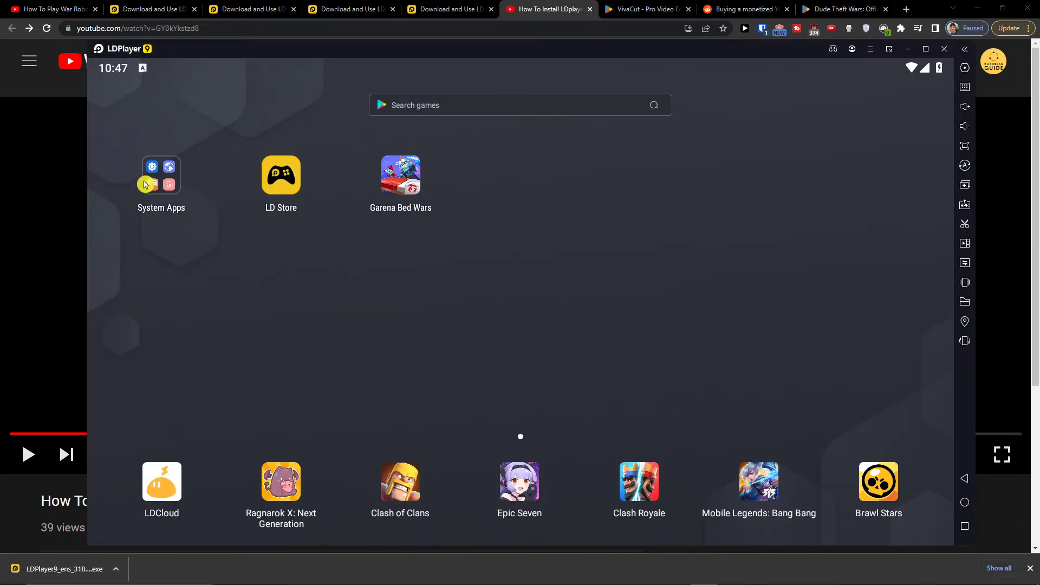
{"action": "left_click", "coordinate": [160, 179]}
{"action": "left_click", "coordinate": [217, 363]}
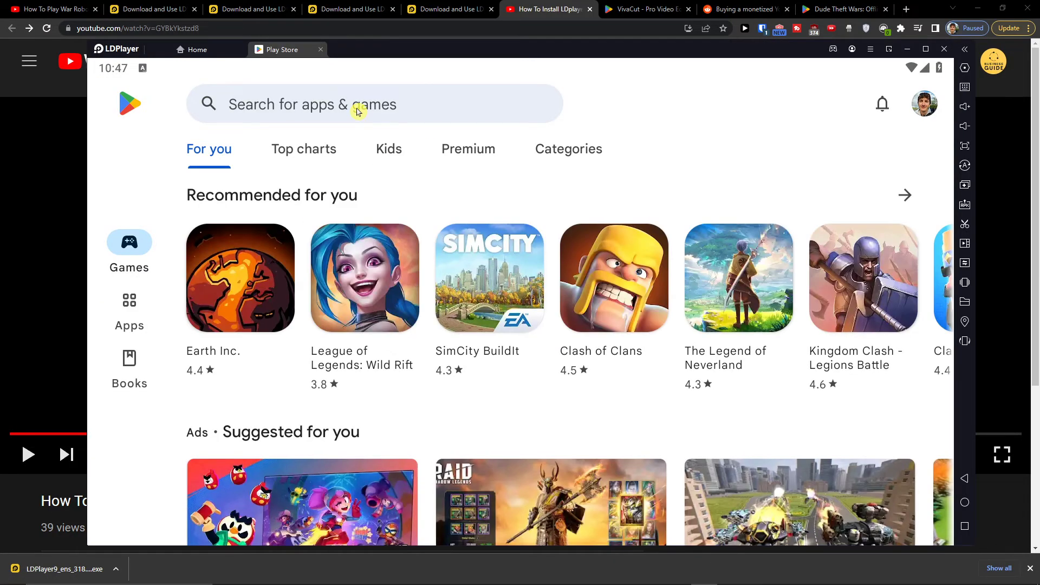
{"action": "left_click", "coordinate": [199, 50]}
{"action": "left_click", "coordinate": [160, 191]}
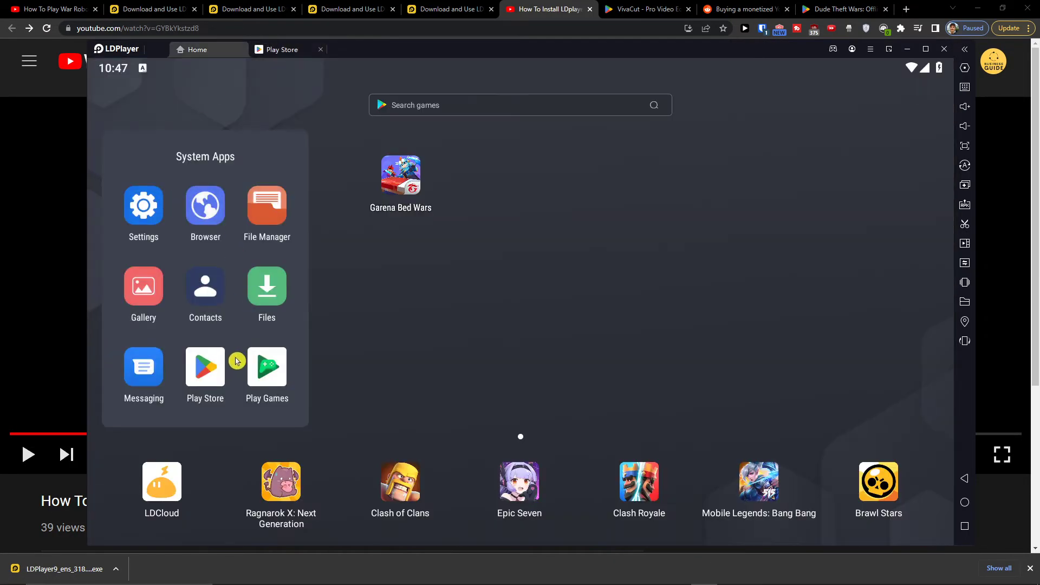
{"action": "left_click", "coordinate": [218, 376]}
{"action": "left_click", "coordinate": [290, 110]}
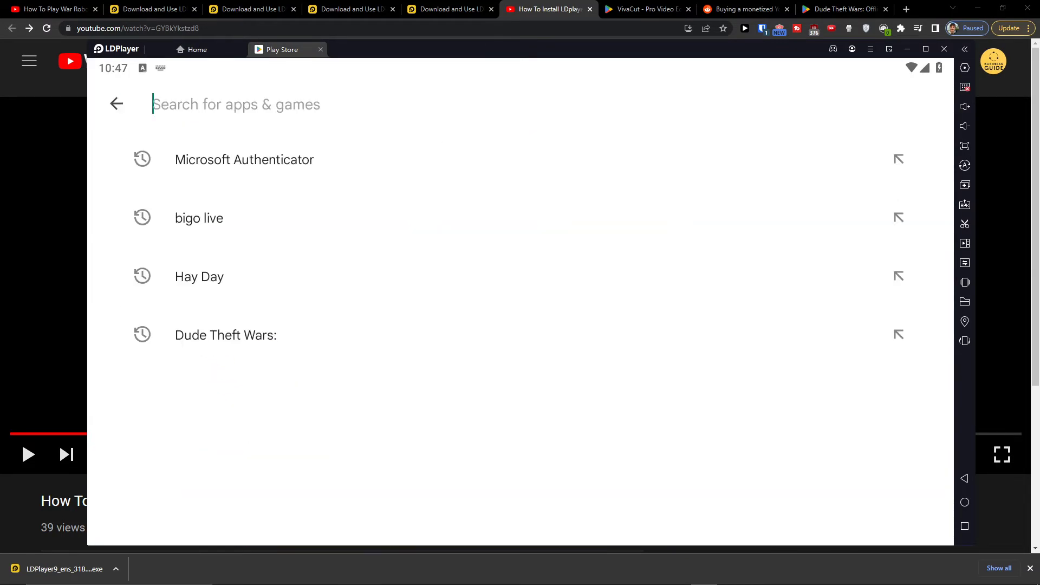
{"action": "type", "text": "vi"}
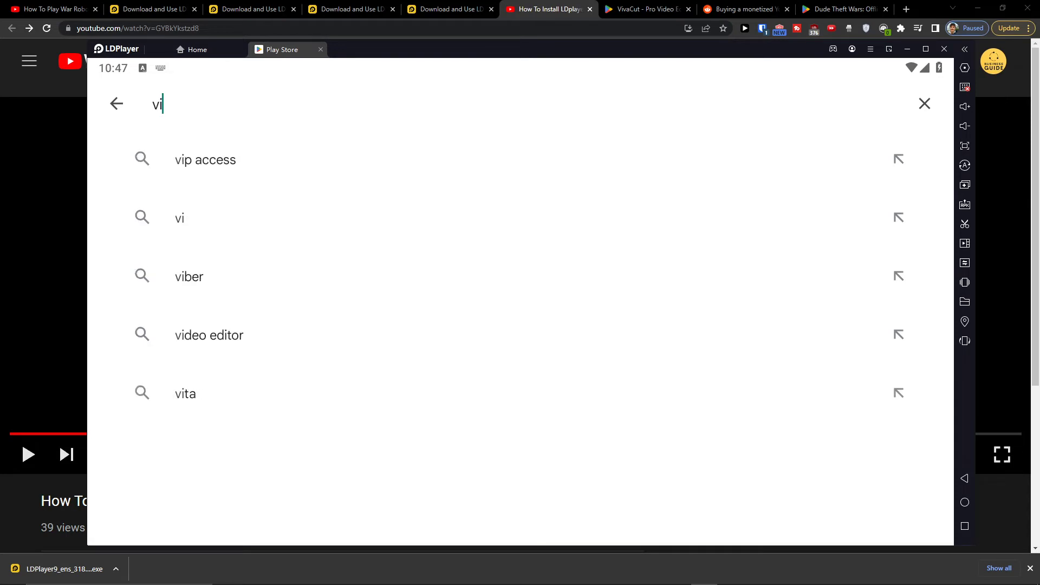
{"action": "type", "text": "vacut"}
{"action": "key", "text": "Return"}
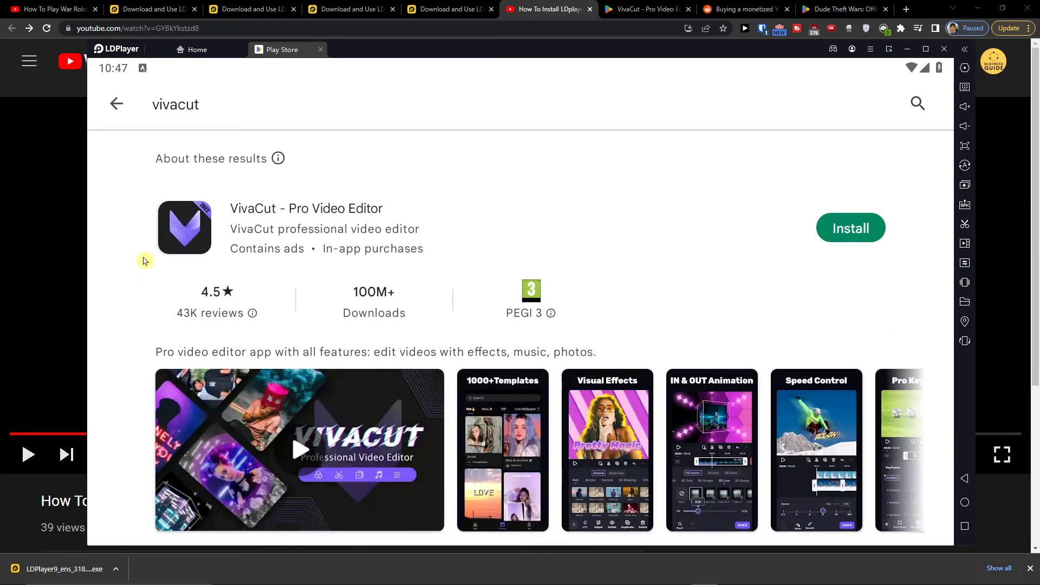
Install VivaCut - Pro Video Editor, accept its terms, skip the intro and tap Create
{"action": "left_click", "coordinate": [875, 236]}
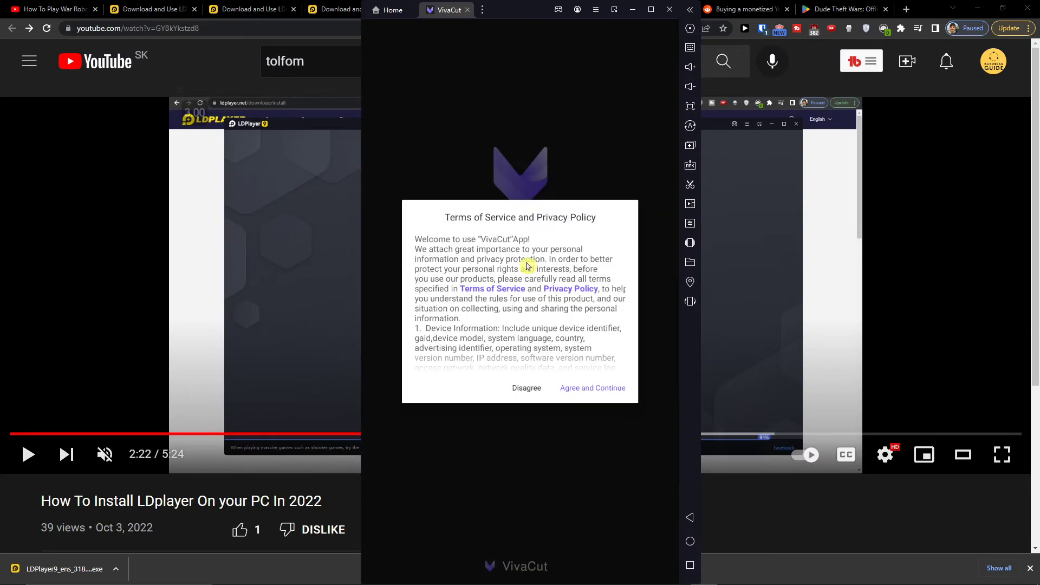
{"action": "left_click", "coordinate": [588, 391]}
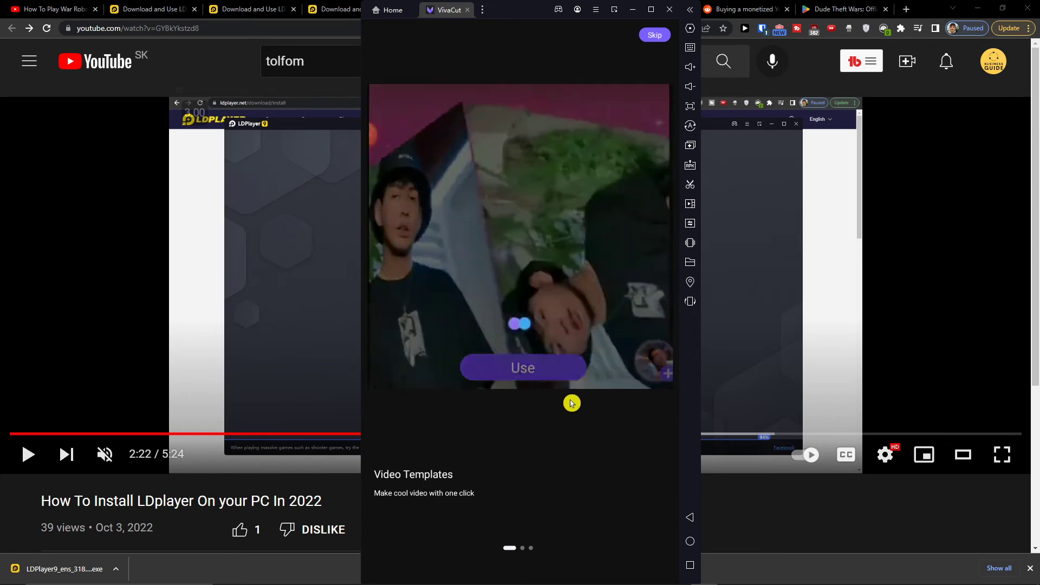
{"action": "left_click", "coordinate": [655, 36]}
{"action": "left_click", "coordinate": [565, 130]}
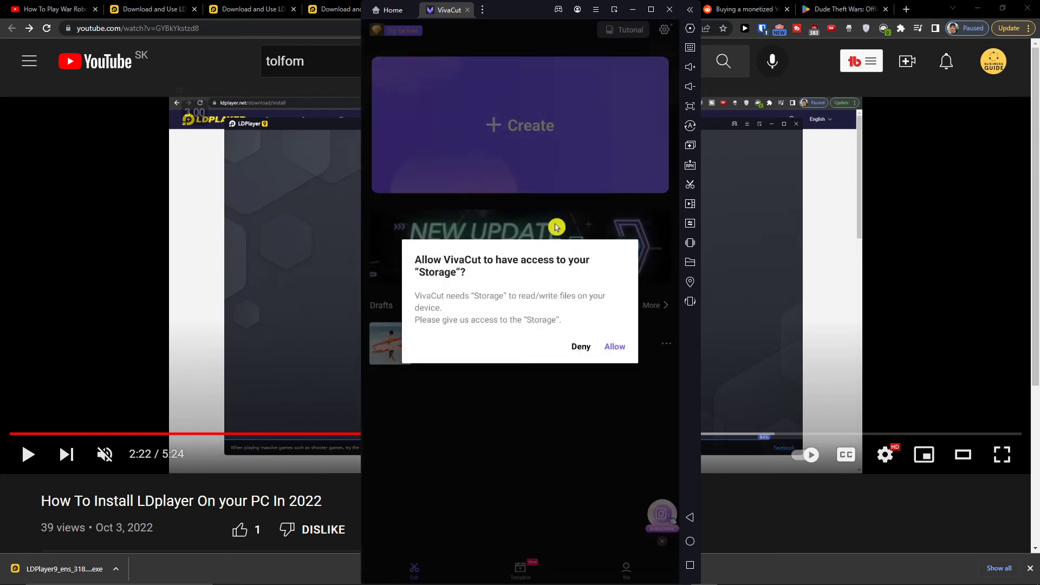
Allow VivaCut storage access in its own dialog and in Android's photos, media and files prompt
{"action": "left_click", "coordinate": [613, 351]}
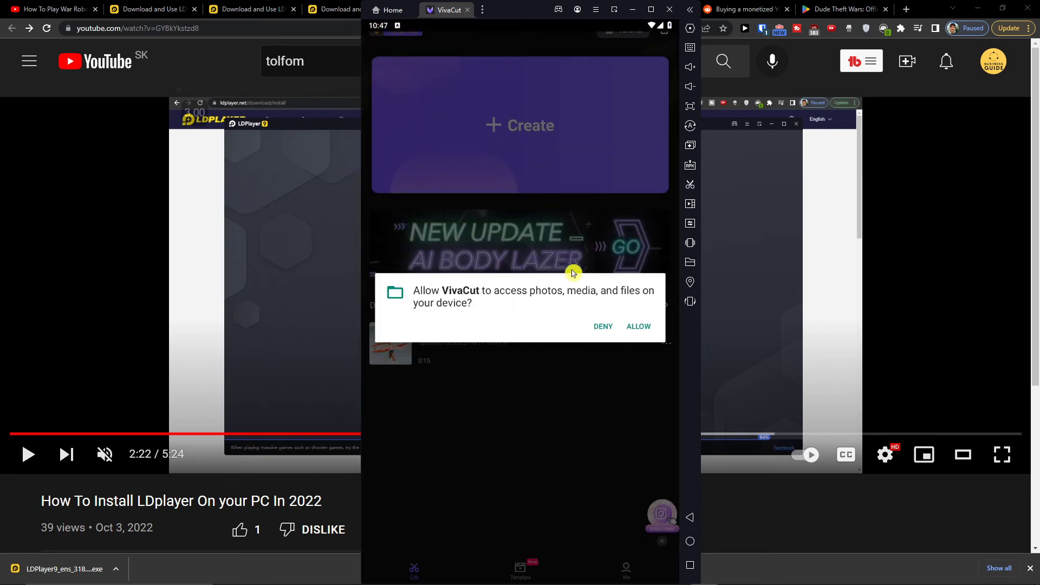
{"action": "left_click", "coordinate": [638, 325]}
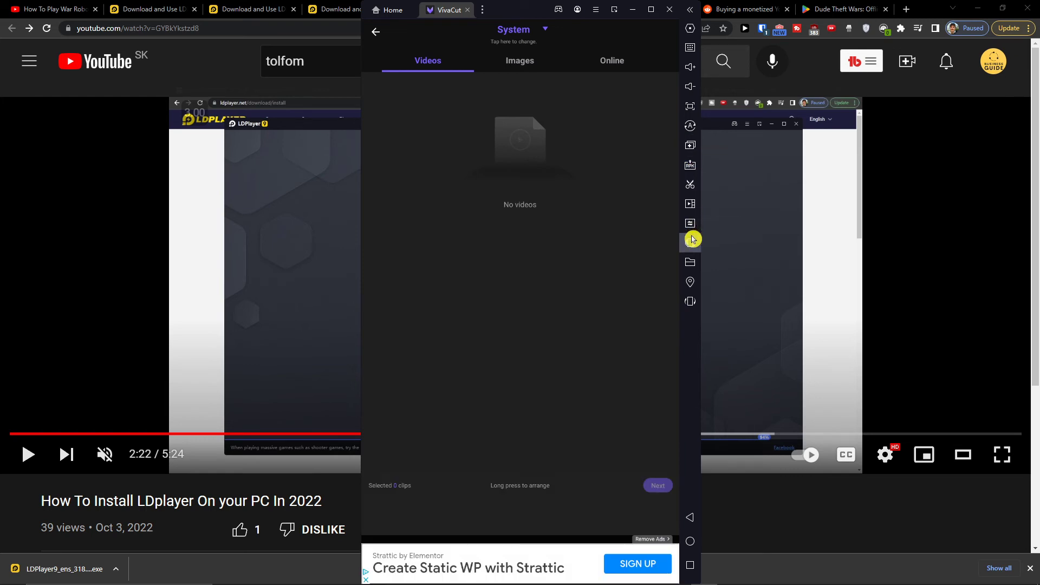
{"action": "left_click", "coordinate": [691, 262]}
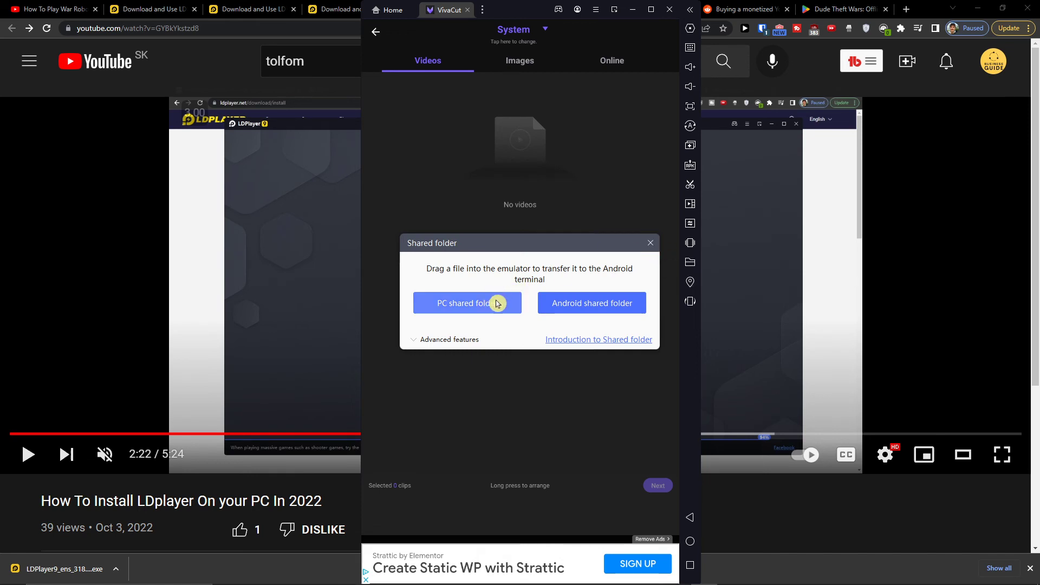
{"action": "left_click", "coordinate": [645, 246]}
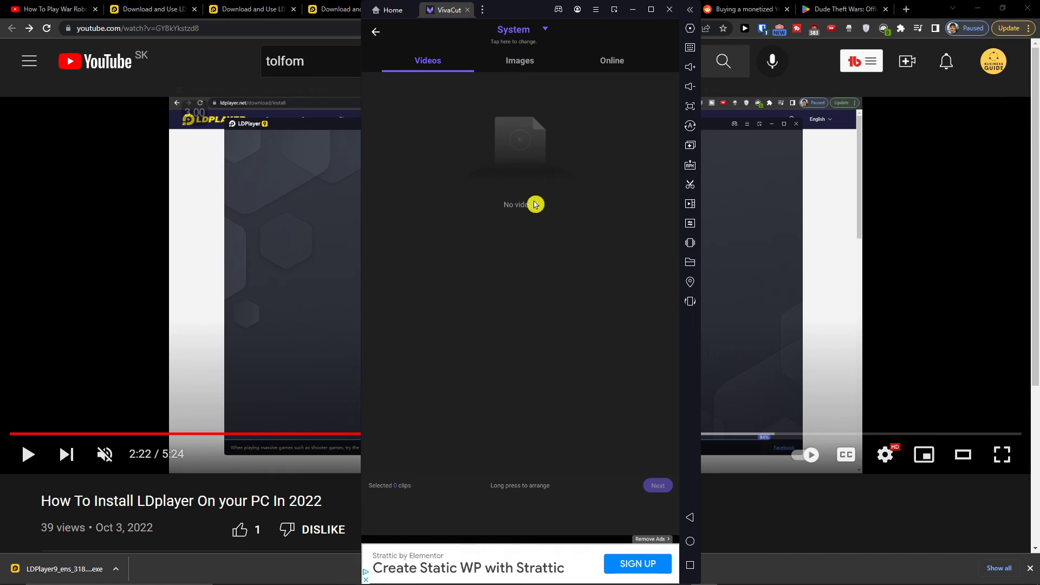
{"action": "left_click", "coordinate": [514, 65]}
{"action": "left_click", "coordinate": [588, 59]}
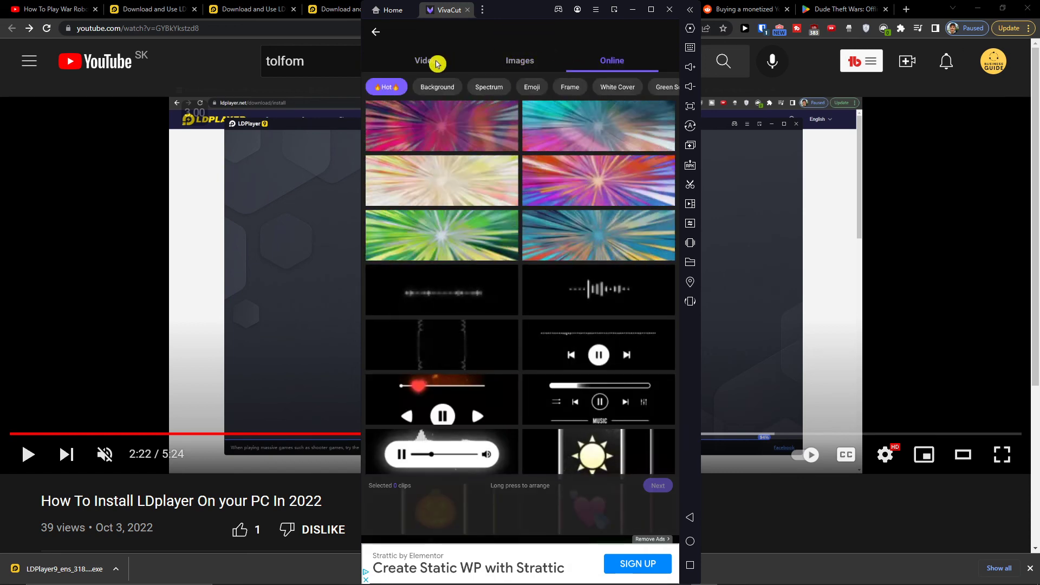
{"action": "left_click", "coordinate": [443, 63]}
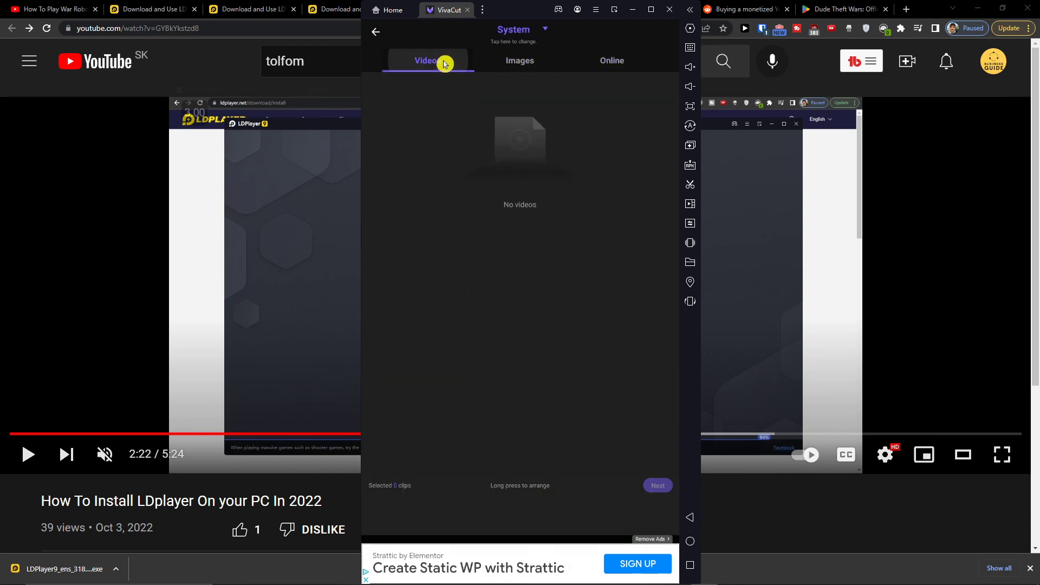